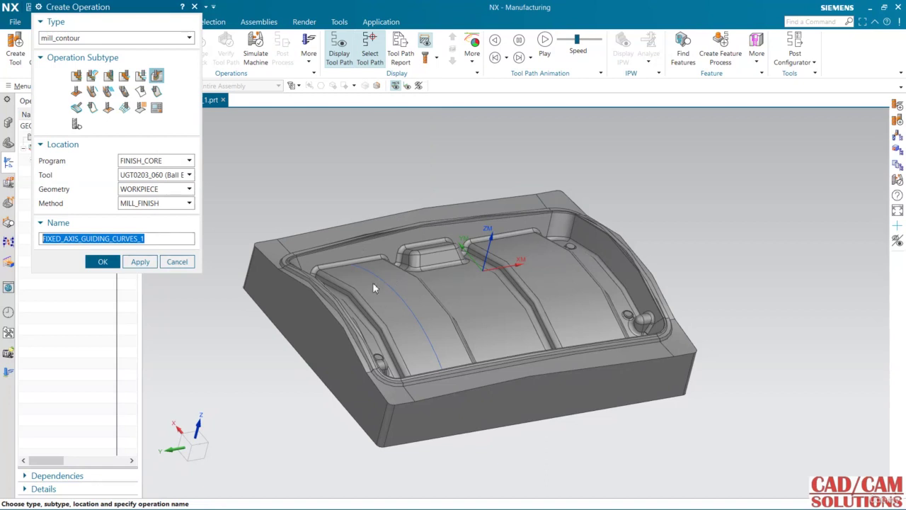
# - Create a Fixed Axis Guiding Curves operation in FINISH_CORE with the UGT0203_060 5 mm ball end tool and WORKPIECE geometry
pyautogui.moveTo(326, 178)
pyautogui.mouseDown(button='middle')
pyautogui.moveTo(307, 186)
pyautogui.moveTo(313, 176)
pyautogui.moveTo(315, 184)
pyautogui.mouseUp(button='middle')
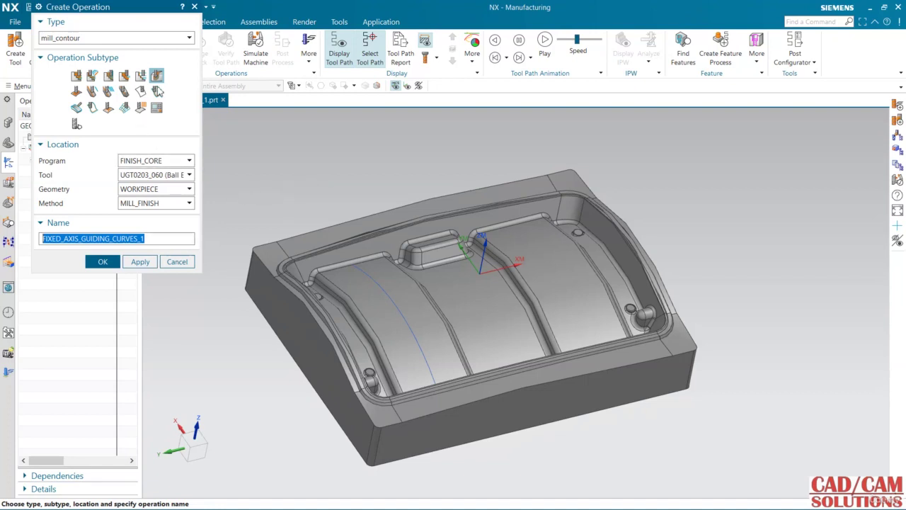
pyautogui.click(157, 76)
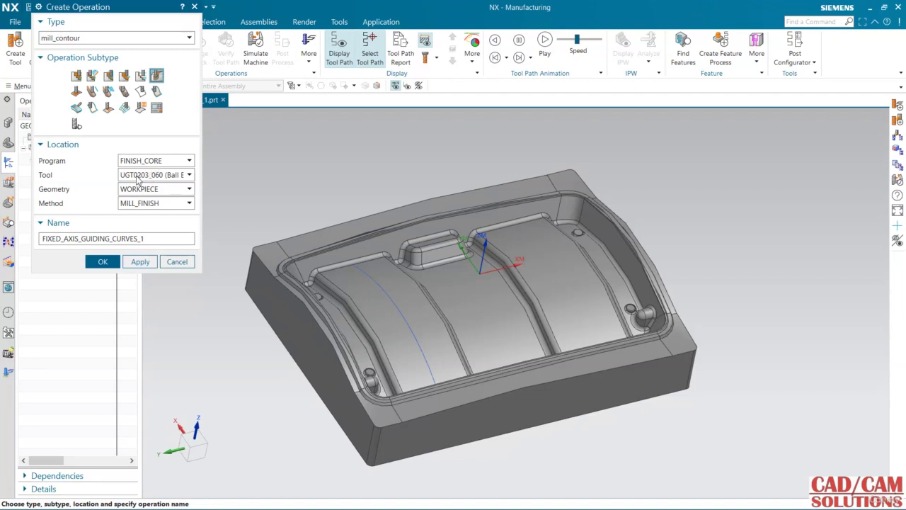
pyautogui.click(170, 177)
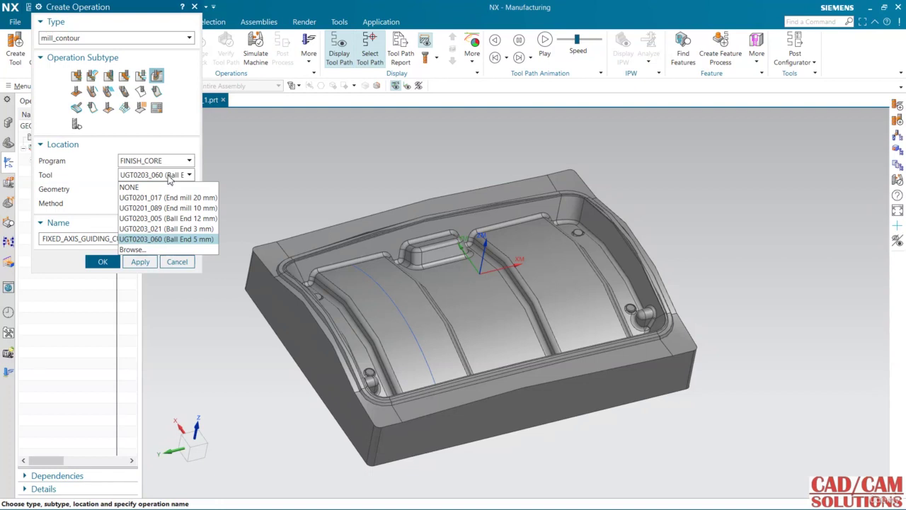
pyautogui.click(169, 178)
pyautogui.click(110, 262)
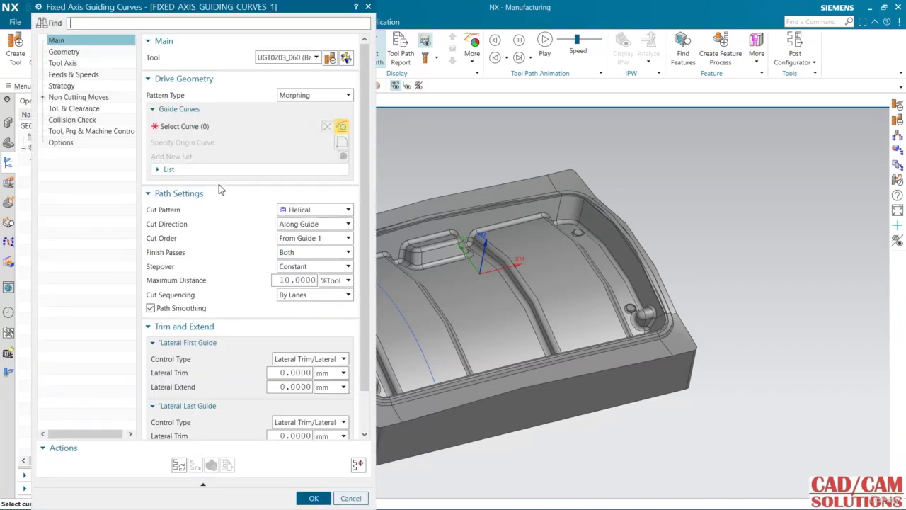
# - Use the Morphing pattern type and select the two long edges bounding the first curved panel as separate guide curve sets
pyautogui.click(311, 95)
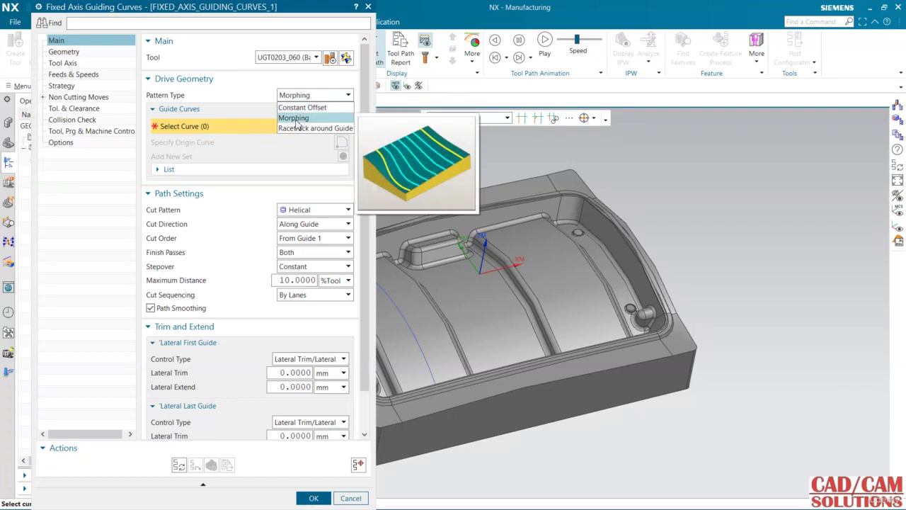
pyautogui.click(296, 119)
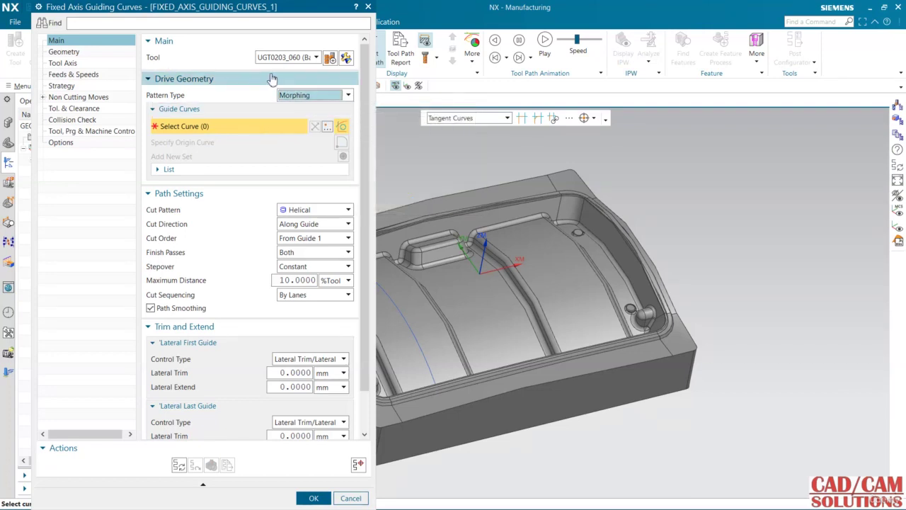
pyautogui.scroll(2, 522, 239)
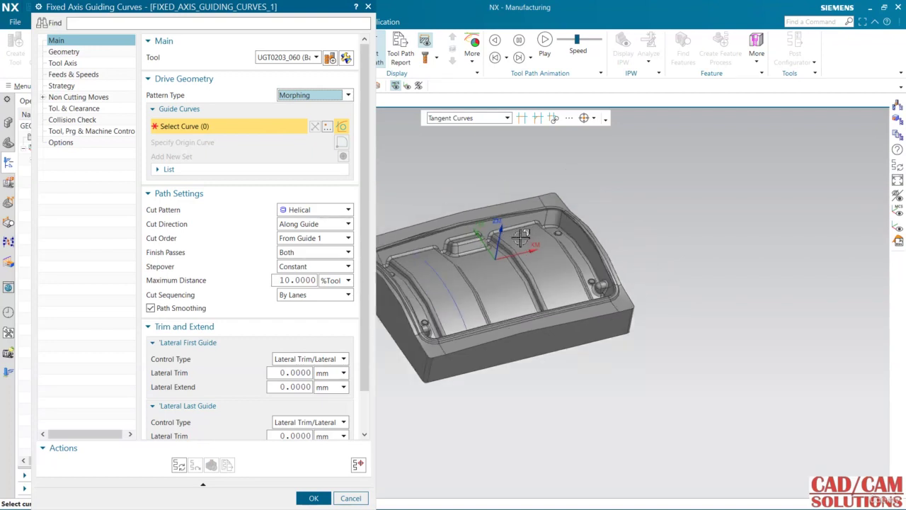
pyautogui.scroll(-3, 398, 263)
pyautogui.click(398, 263)
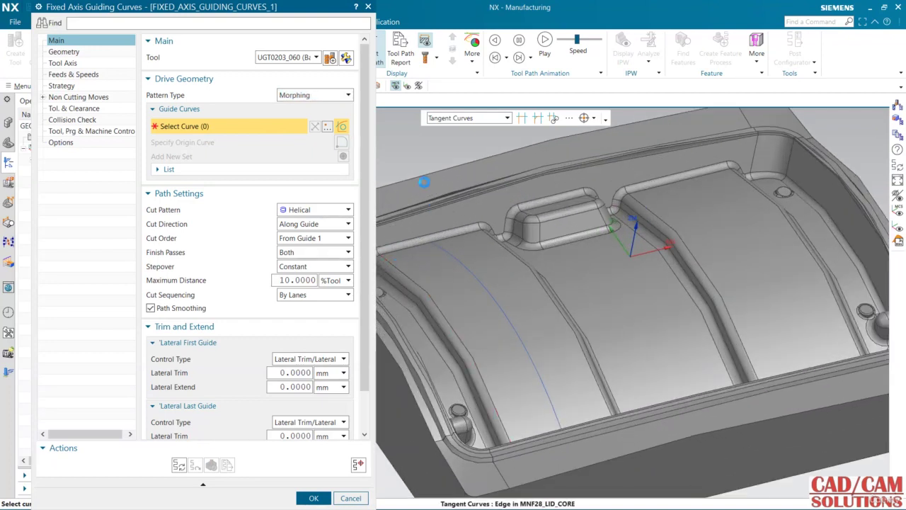
pyautogui.click(343, 155)
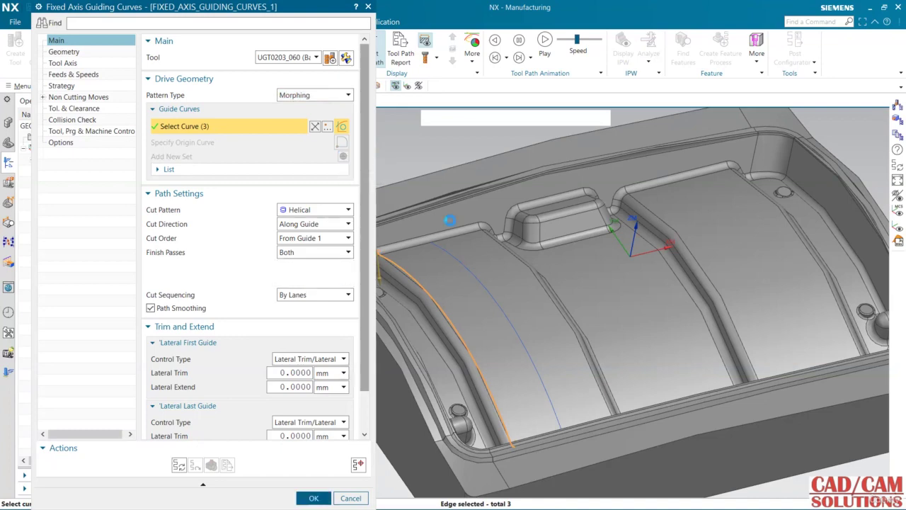
pyautogui.click(488, 238)
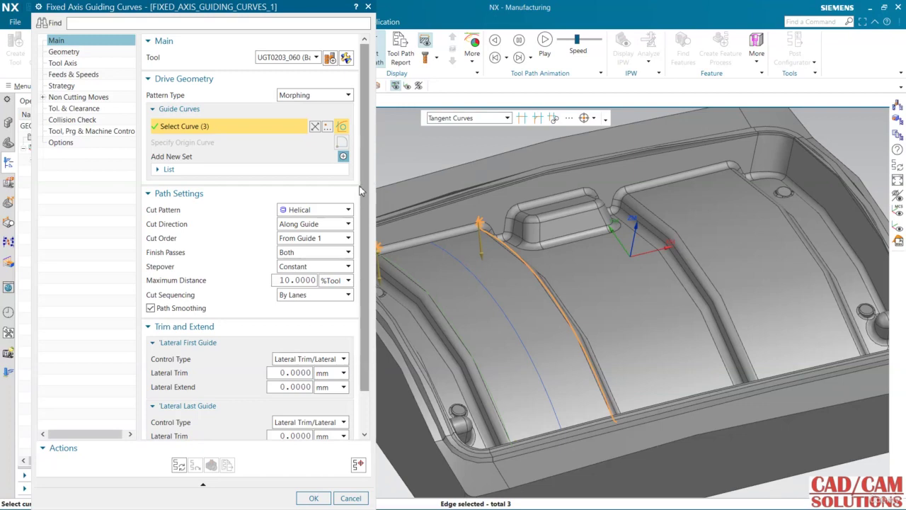
# - Set the cut pattern to Zig Zag and the stepover to Number with 10 stepovers
pyautogui.click(330, 210)
pyautogui.click(301, 243)
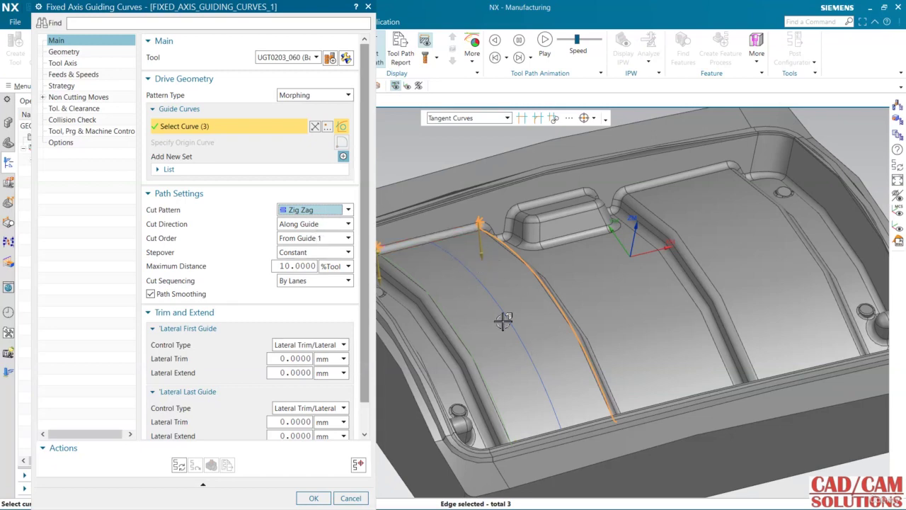
pyautogui.moveTo(327, 243)
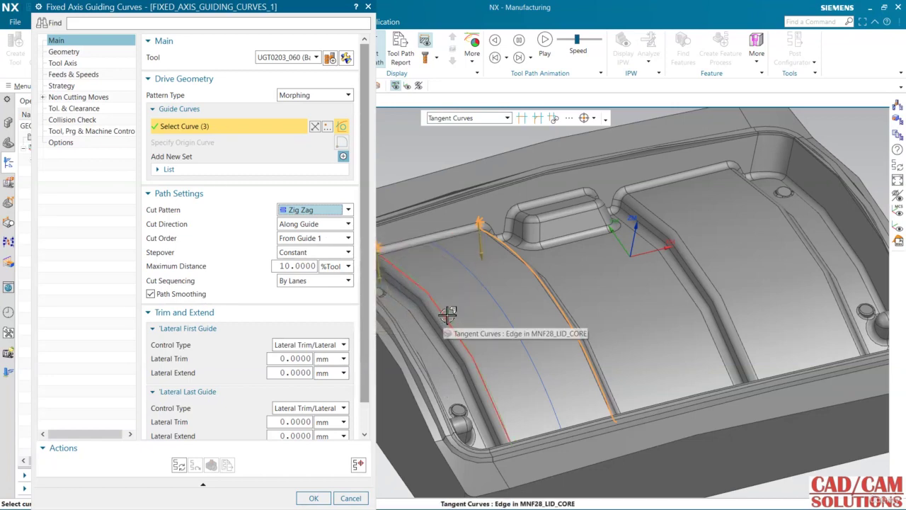
pyautogui.click(448, 314)
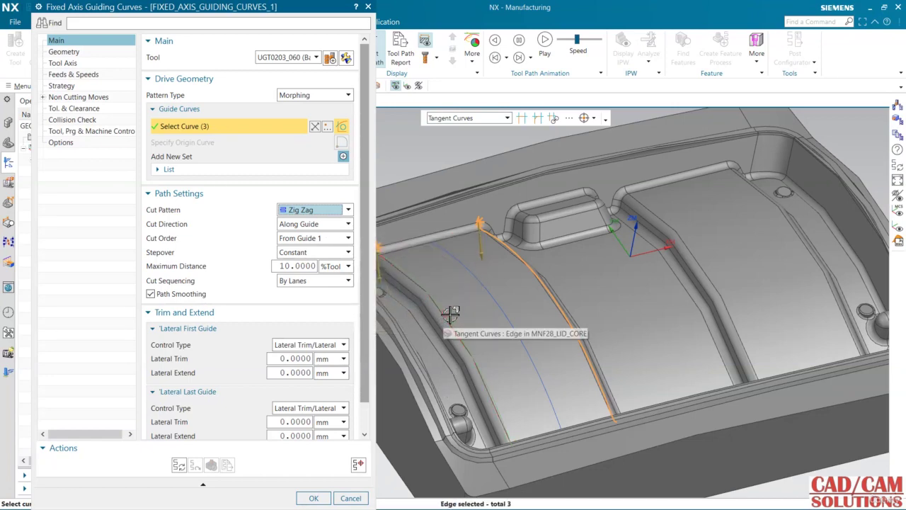
pyautogui.click(307, 252)
pyautogui.click(301, 284)
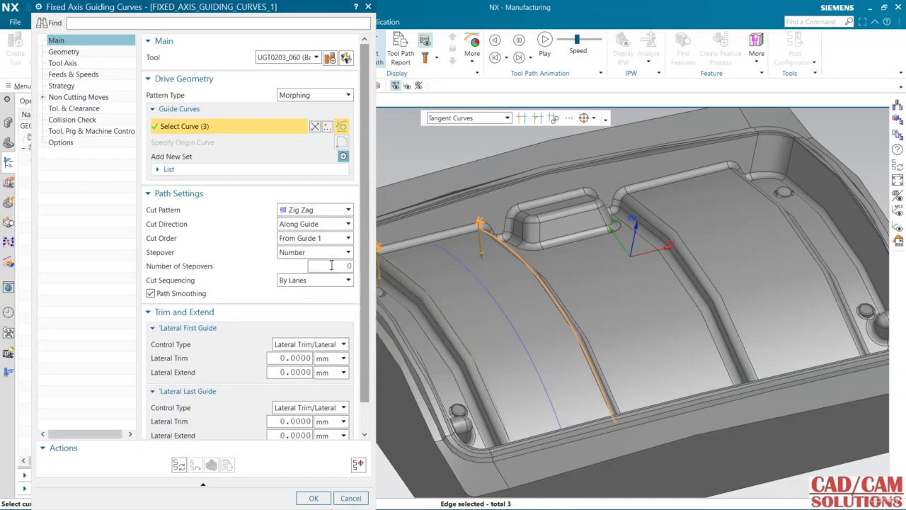
pyautogui.doubleClick(332, 264)
pyautogui.write('10')
pyautogui.doubleClick(332, 266)
pyautogui.scroll(-3, 262, 350)
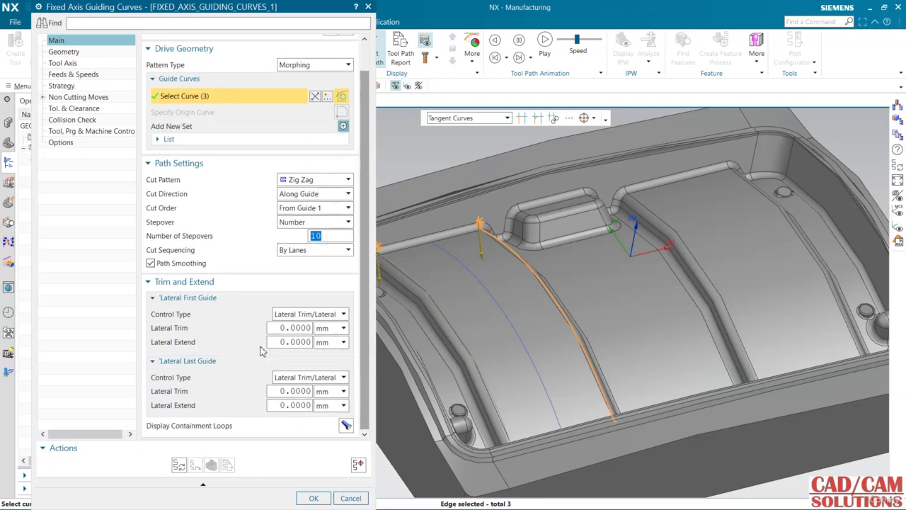
pyautogui.scroll(3, 261, 346)
# - Specify the curved panel face between the two guide curves as the cut area
pyautogui.click(76, 53)
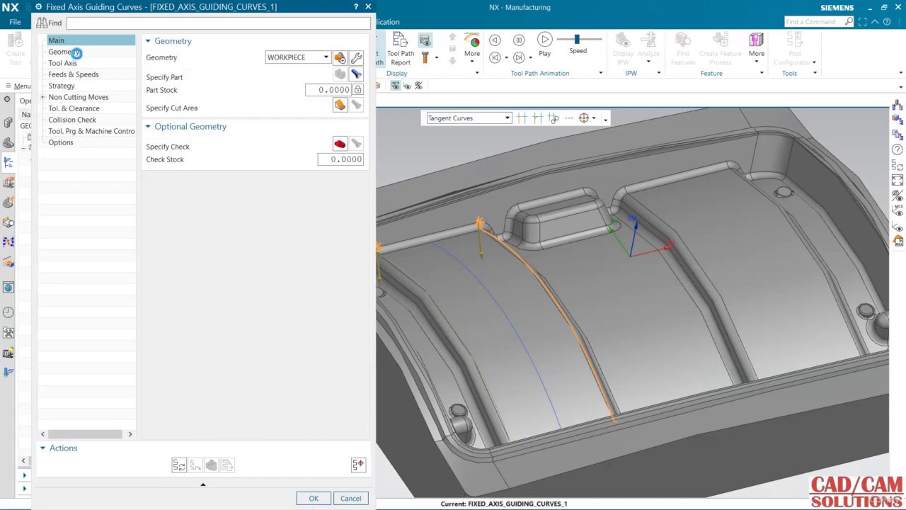
pyautogui.click(346, 114)
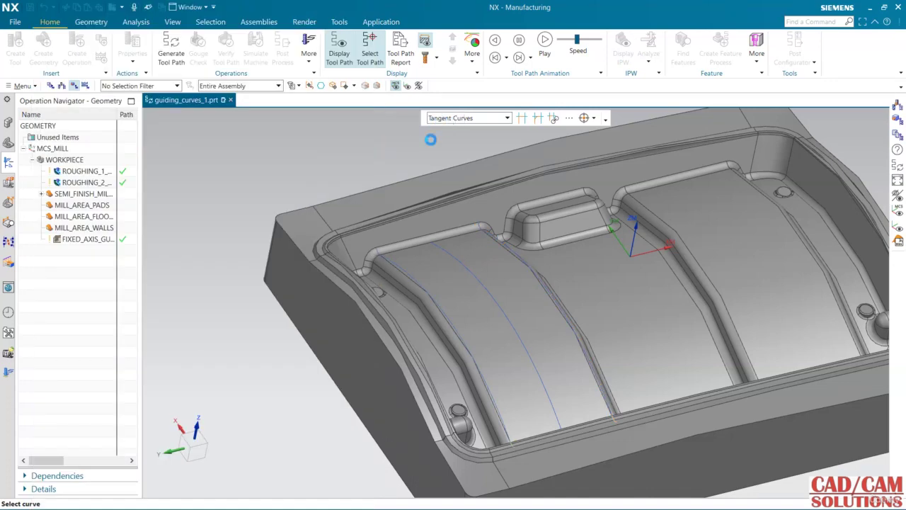
pyautogui.click(471, 304)
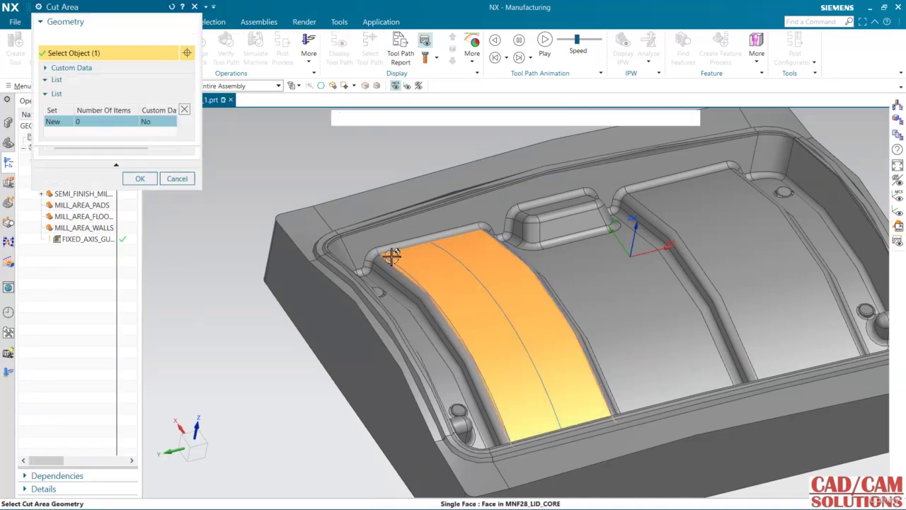
pyautogui.click(144, 165)
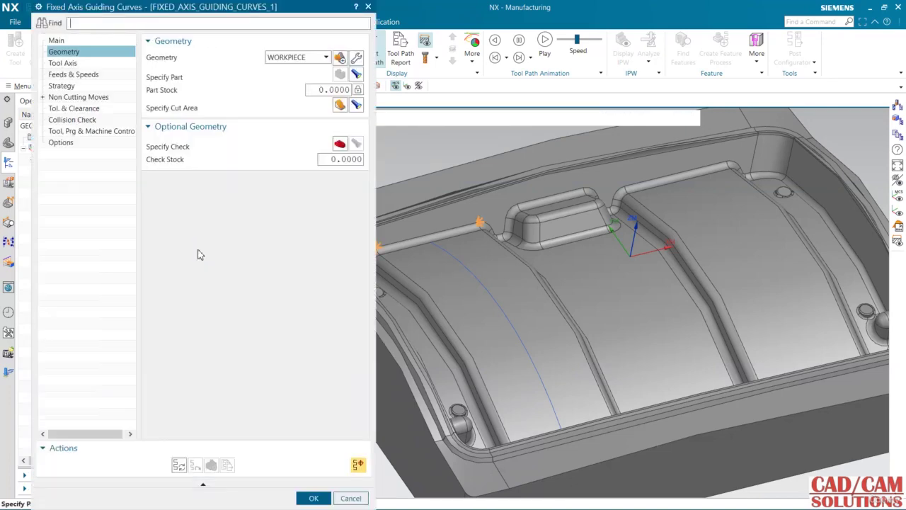
# - Generate the guiding curves tool path, accepting the warning about the guiding curves and cut area
pyautogui.click(178, 465)
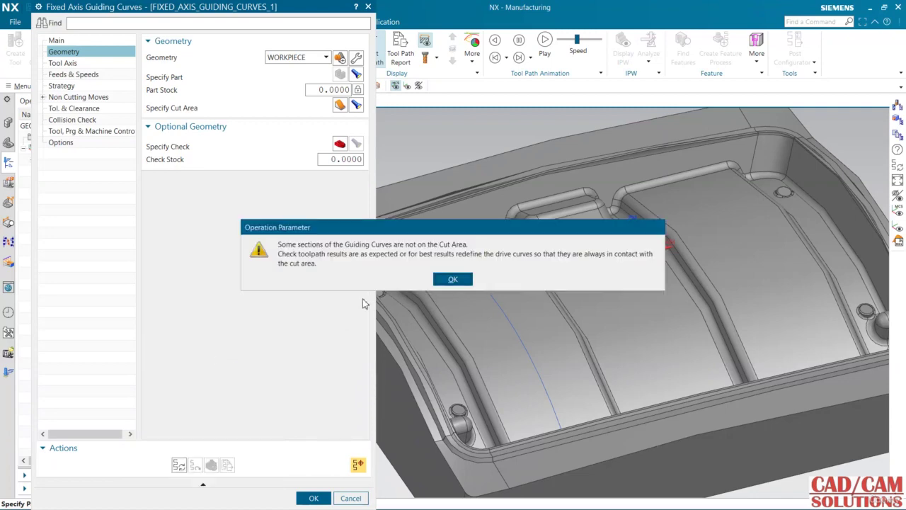
pyautogui.click(453, 280)
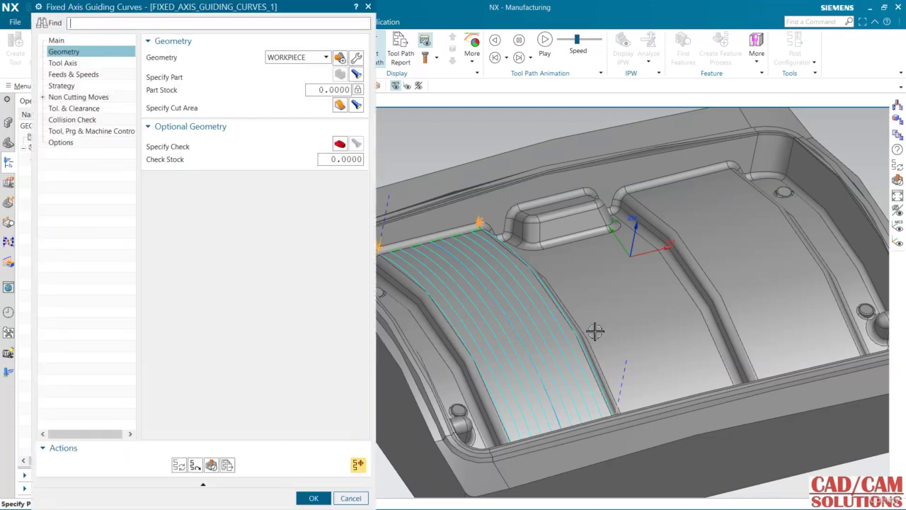
pyautogui.scroll(-1, 582, 299)
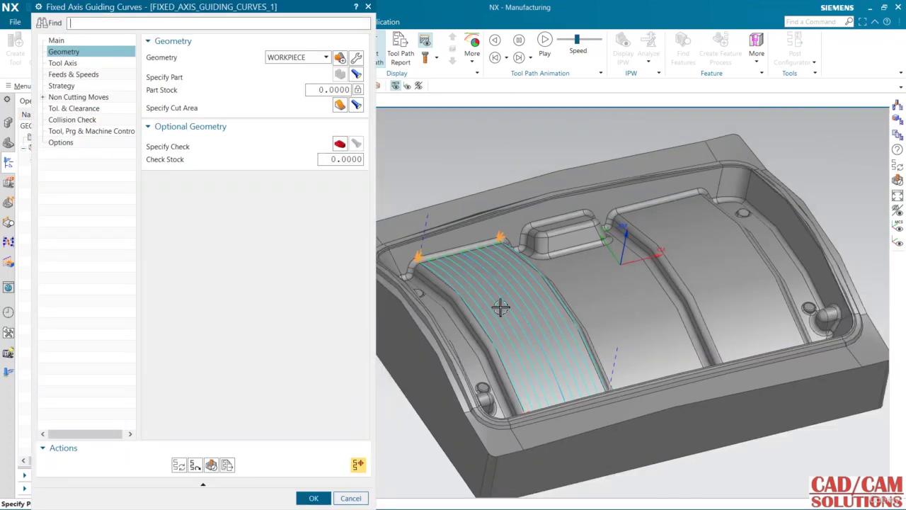
# - Replay the generated tool path to check the cutting sequence across the panel
pyautogui.click(211, 465)
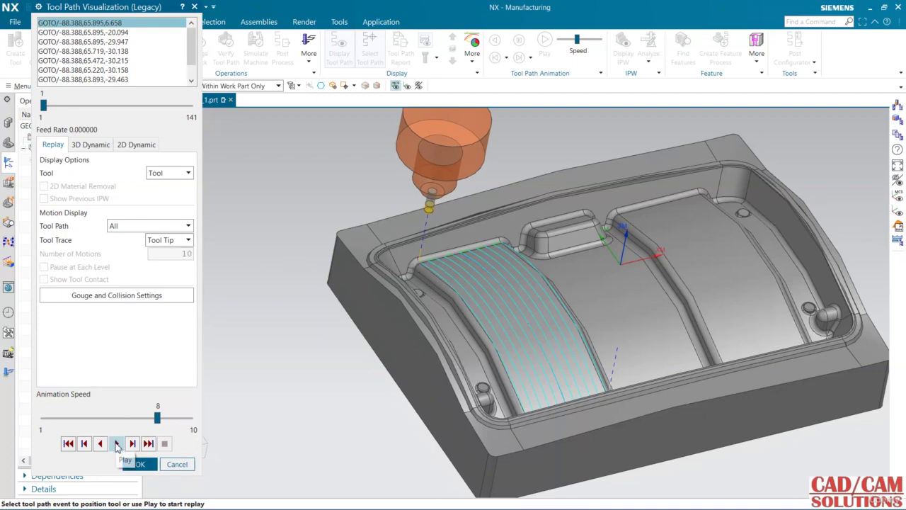
pyautogui.click(116, 443)
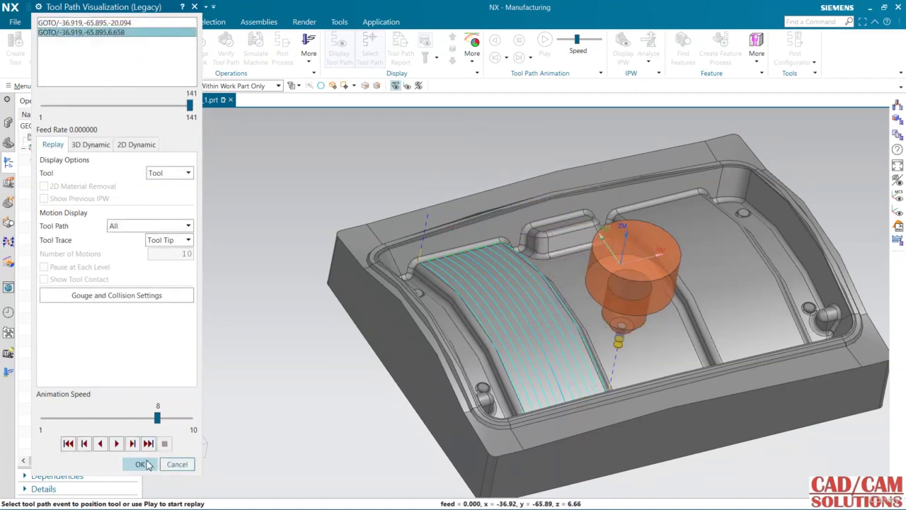
pyautogui.click(146, 463)
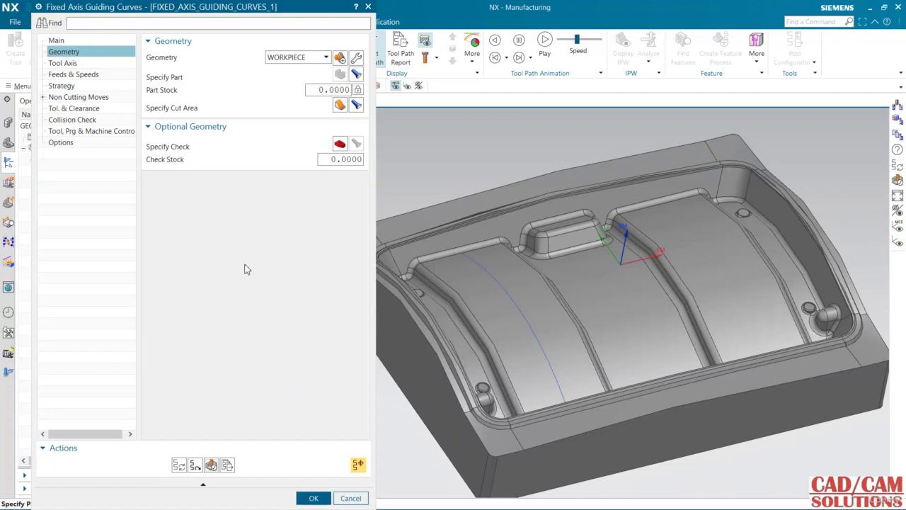
# - Set the cut order to Outside-In Alternate, keeping the cut direction Along Guide, and regenerate the tool path
pyautogui.click(58, 41)
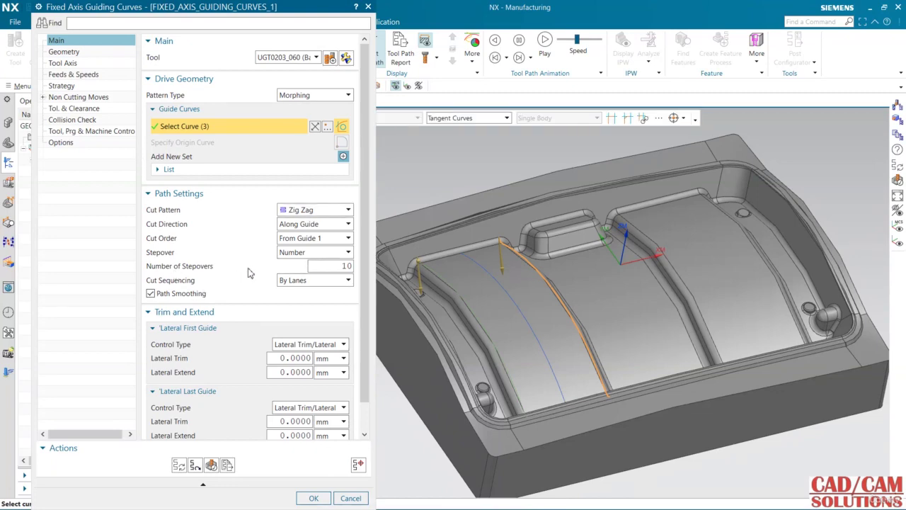
pyautogui.click(300, 228)
pyautogui.click(299, 235)
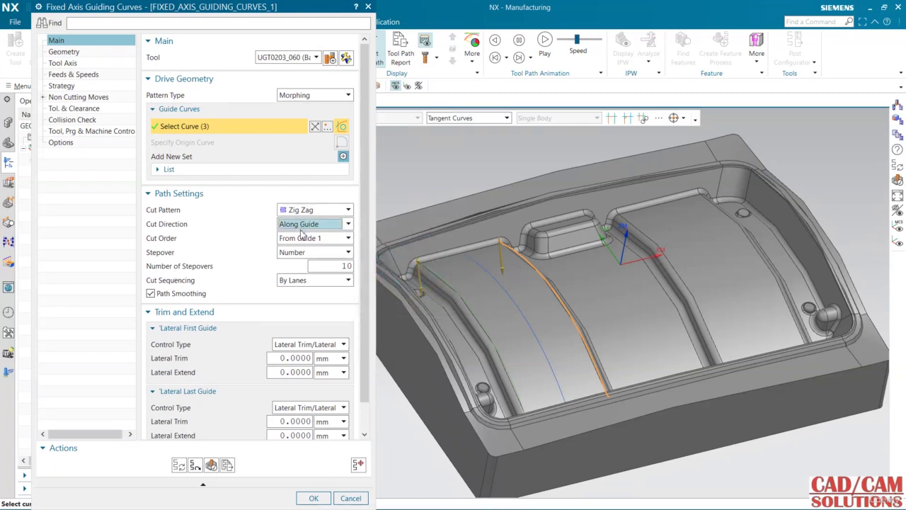
pyautogui.click(301, 240)
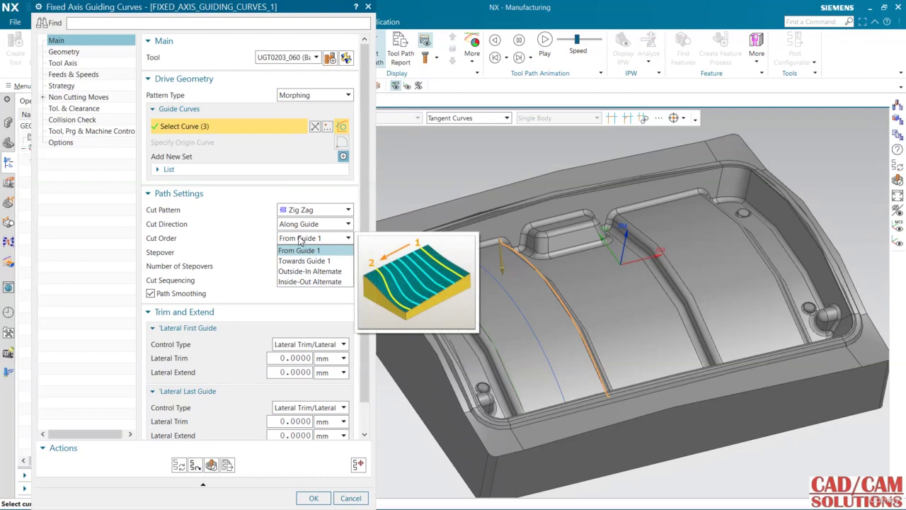
pyautogui.click(299, 272)
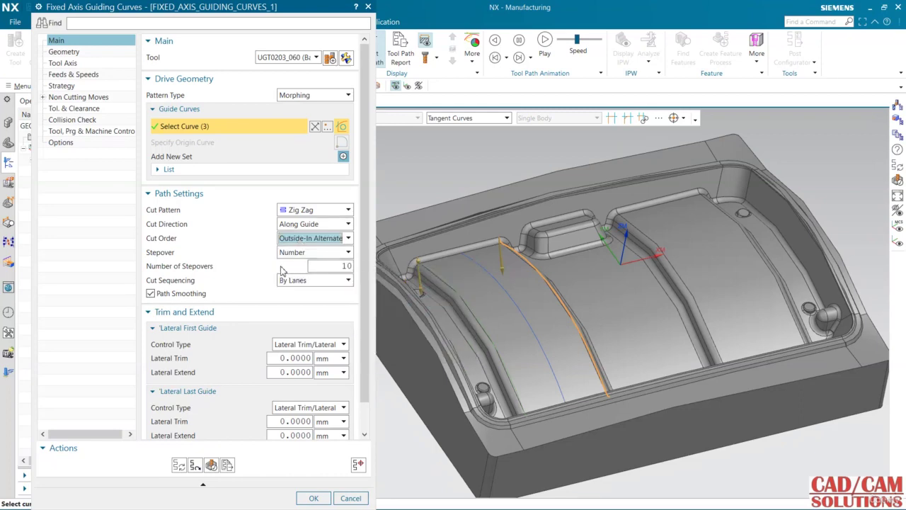
pyautogui.click(179, 464)
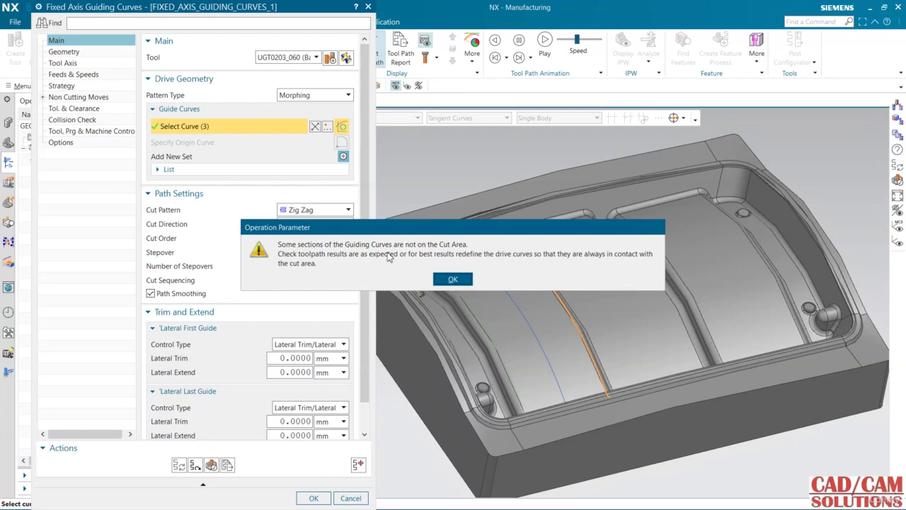
pyautogui.click(455, 281)
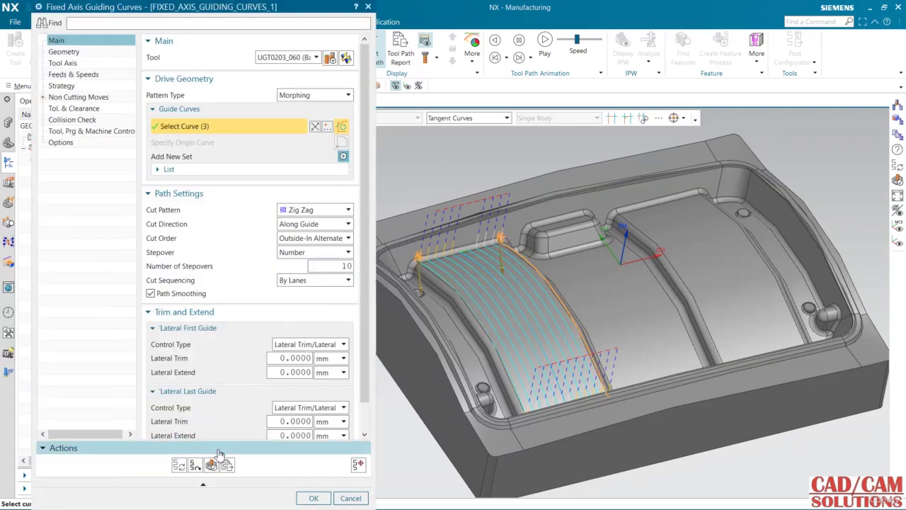
# - Replay the Outside-In Alternate tool path to examine its cutting sequence
pyautogui.click(212, 465)
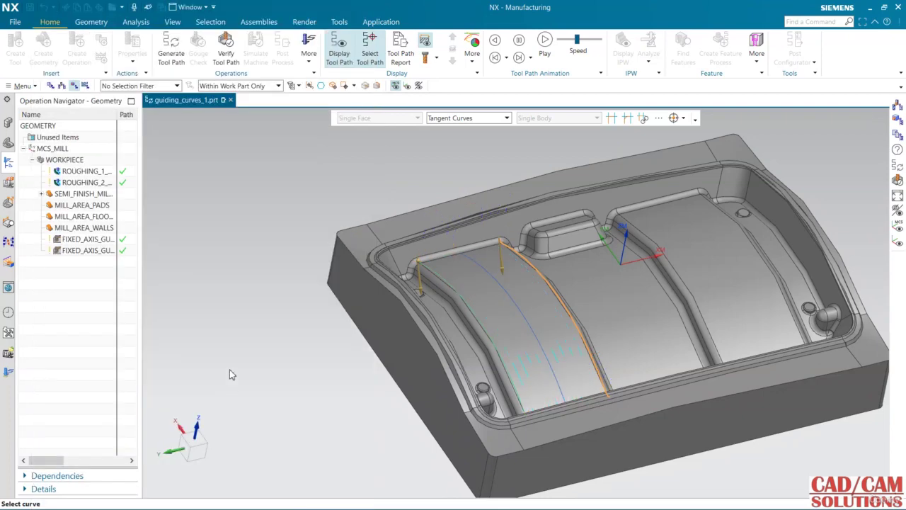
pyautogui.click(116, 443)
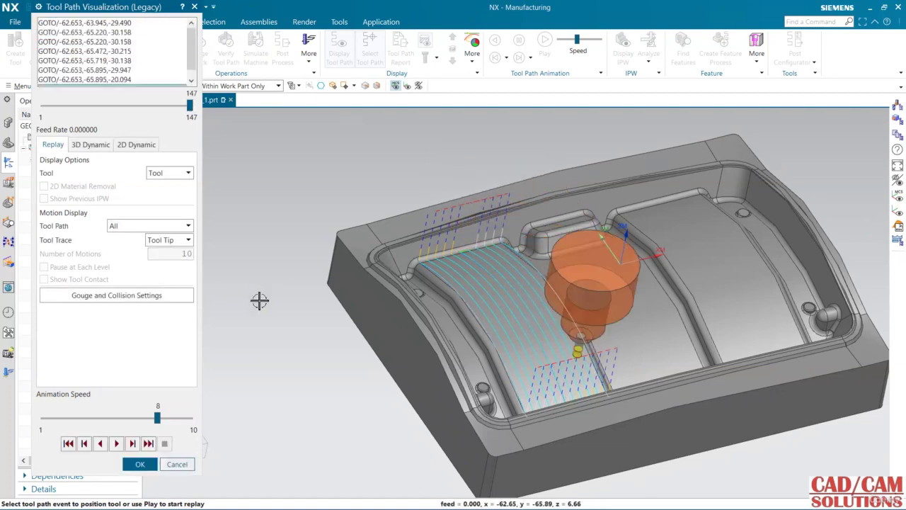
pyautogui.click(140, 464)
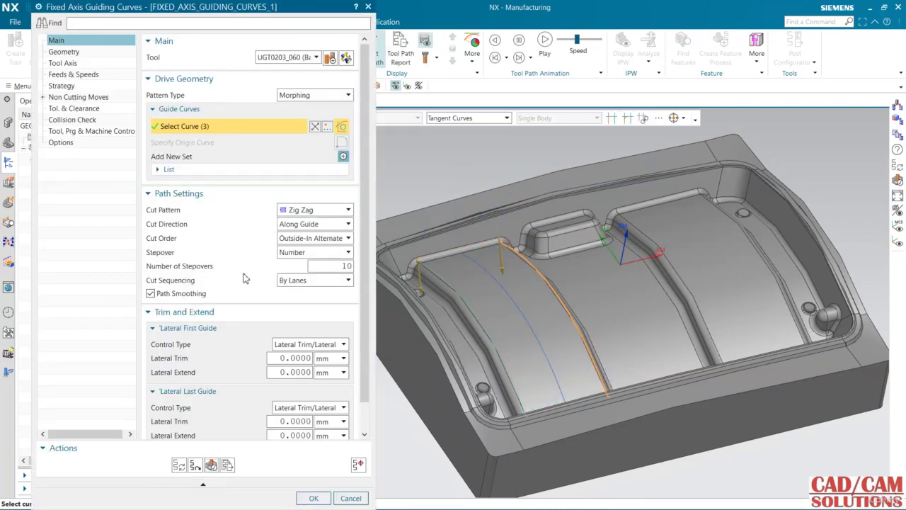
# - Set the cut order to Inside-Out Alternate and regenerate the tool path, accepting the guiding curves warning
pyautogui.click(290, 239)
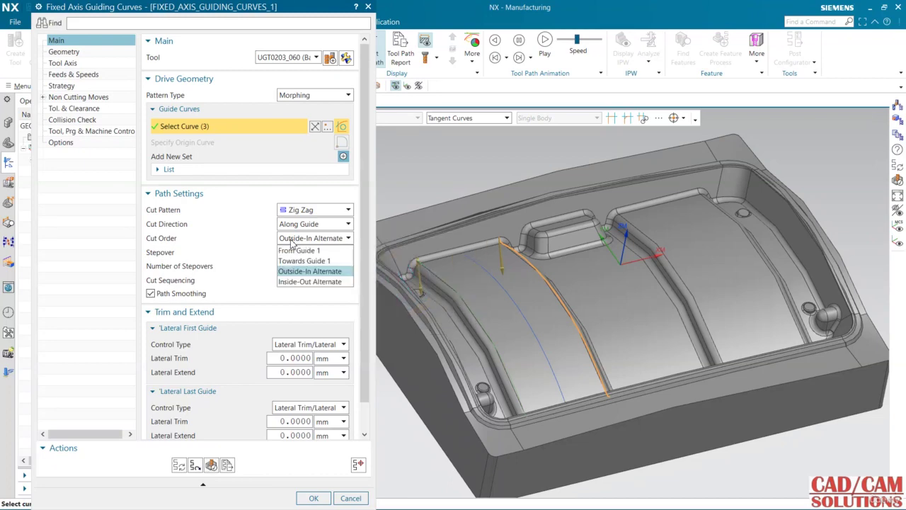
pyautogui.click(294, 282)
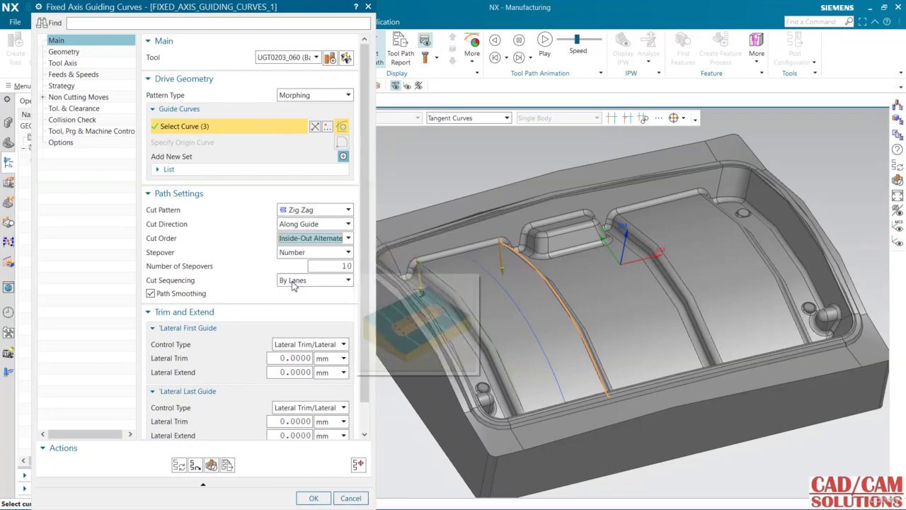
pyautogui.click(178, 468)
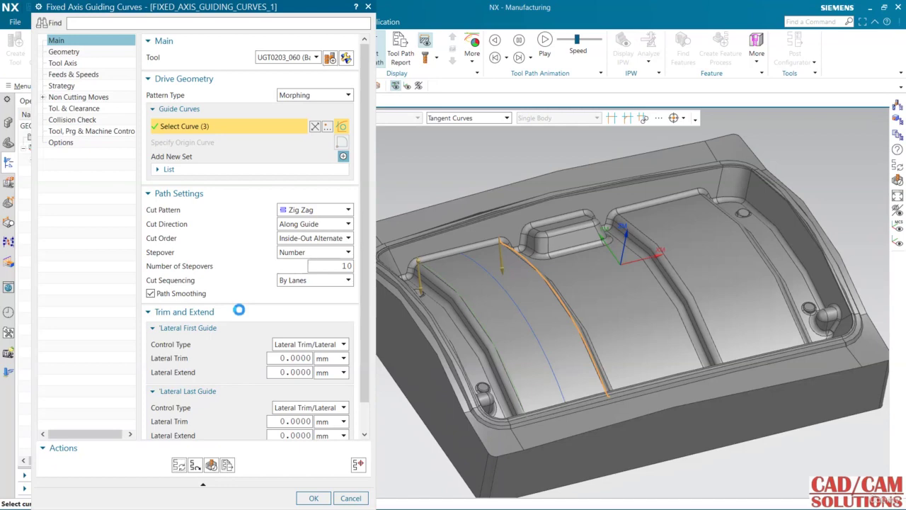
pyautogui.click(454, 279)
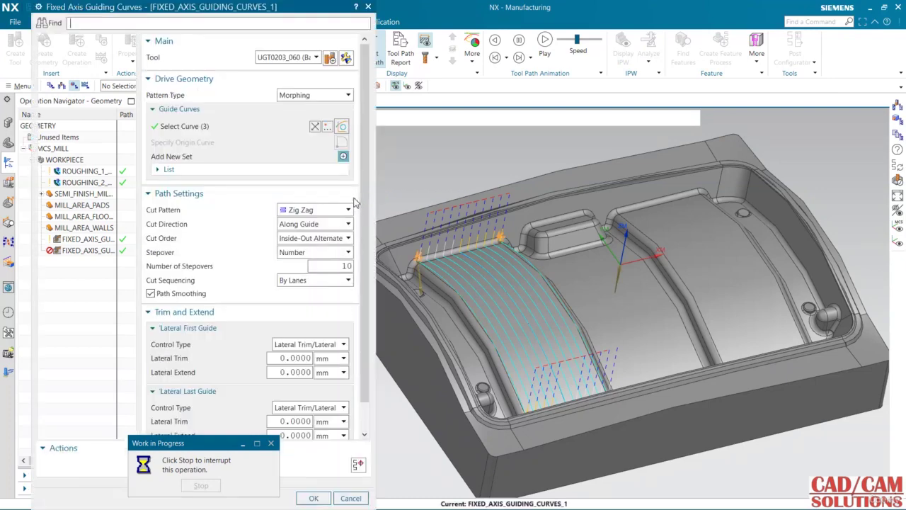
# - Replay the Inside-Out Alternate tool path to examine the order of its passes
pyautogui.click(211, 465)
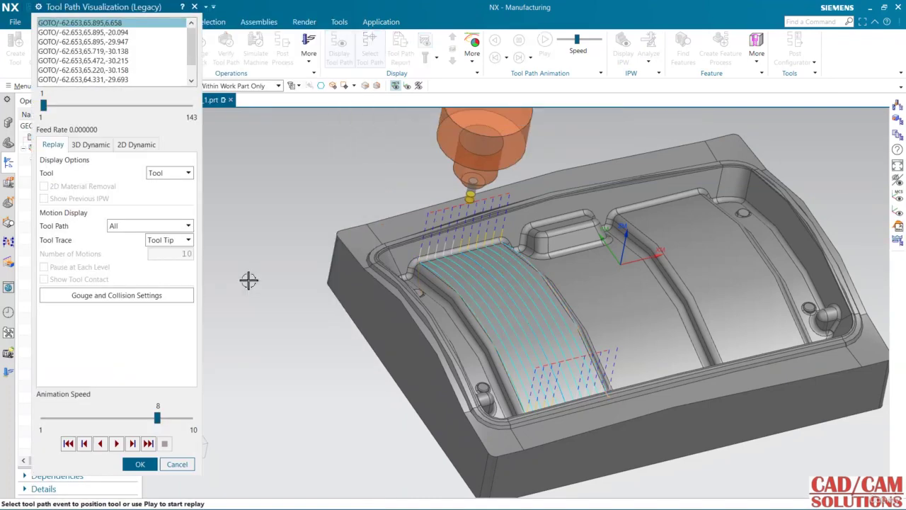
pyautogui.click(113, 444)
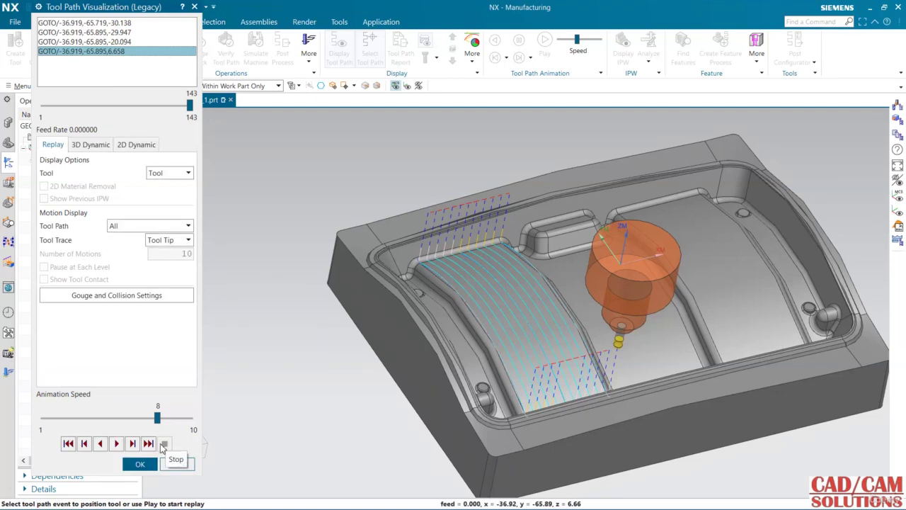
pyautogui.click(139, 464)
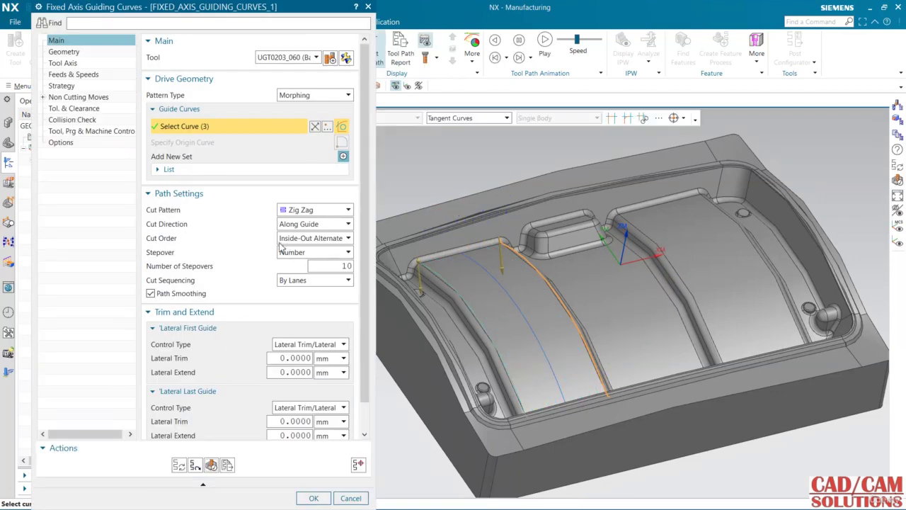
# - Set the cut direction to Opposite Guide and the cut order to Outside-In Alternate, then regenerate the tool path
pyautogui.click(302, 239)
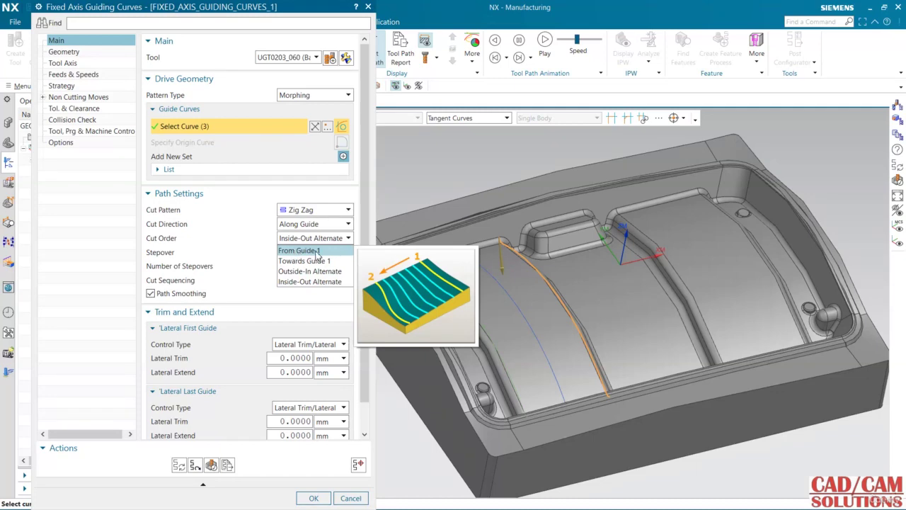
pyautogui.click(317, 252)
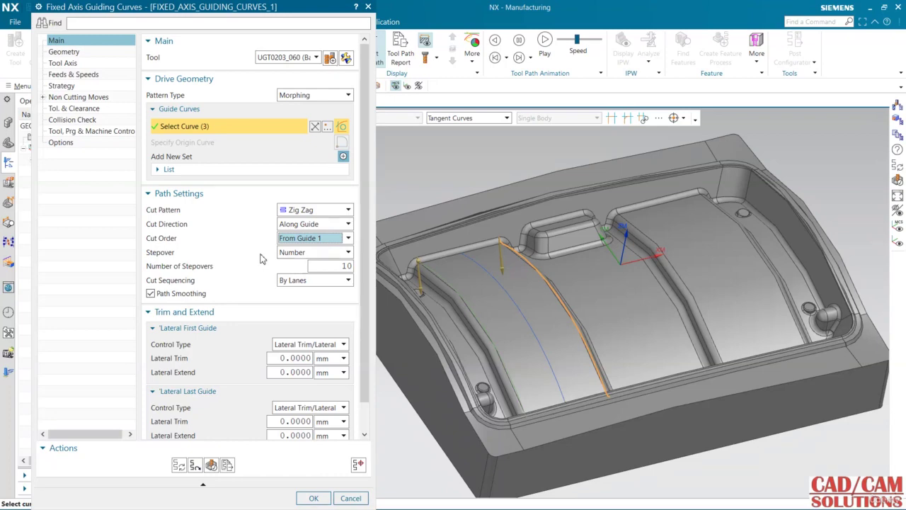
pyautogui.click(308, 235)
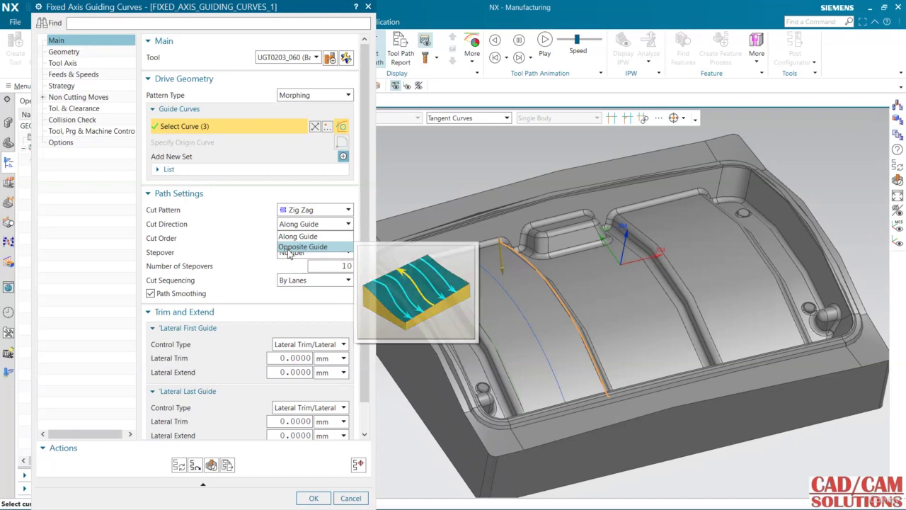
pyautogui.click(290, 248)
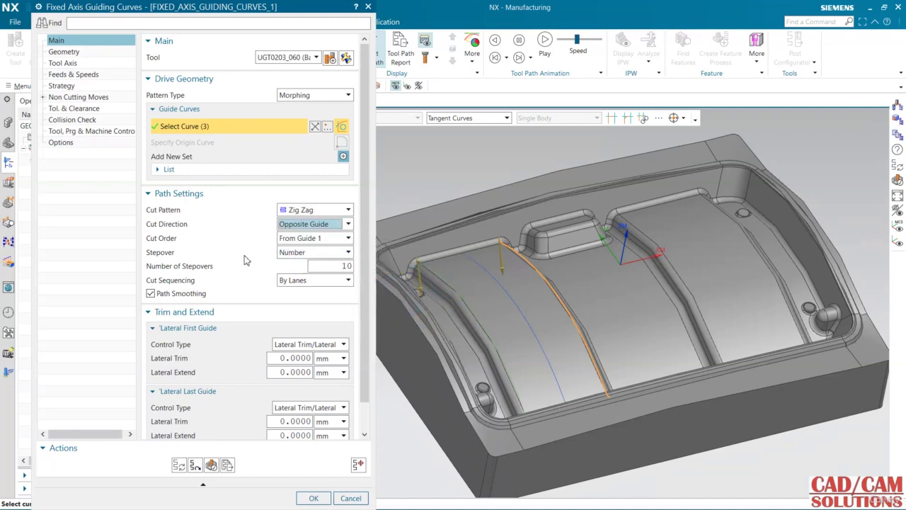
pyautogui.click(299, 244)
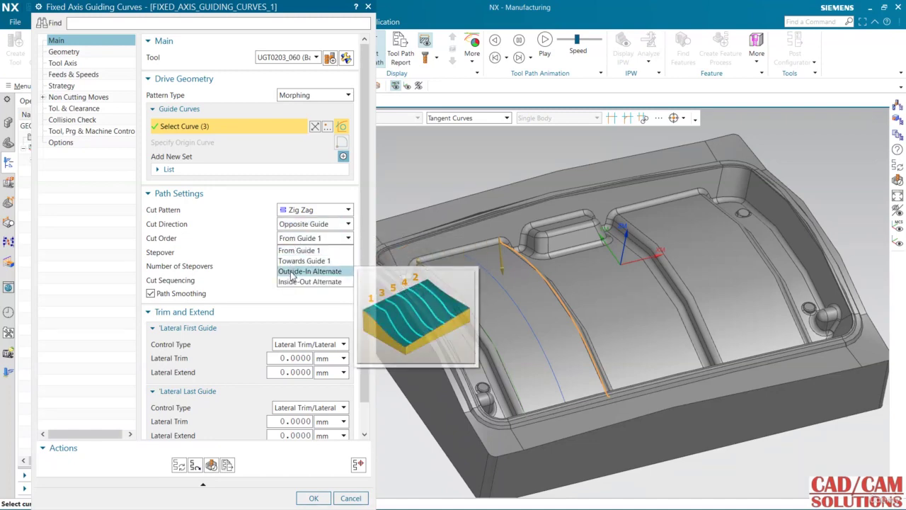
pyautogui.click(292, 272)
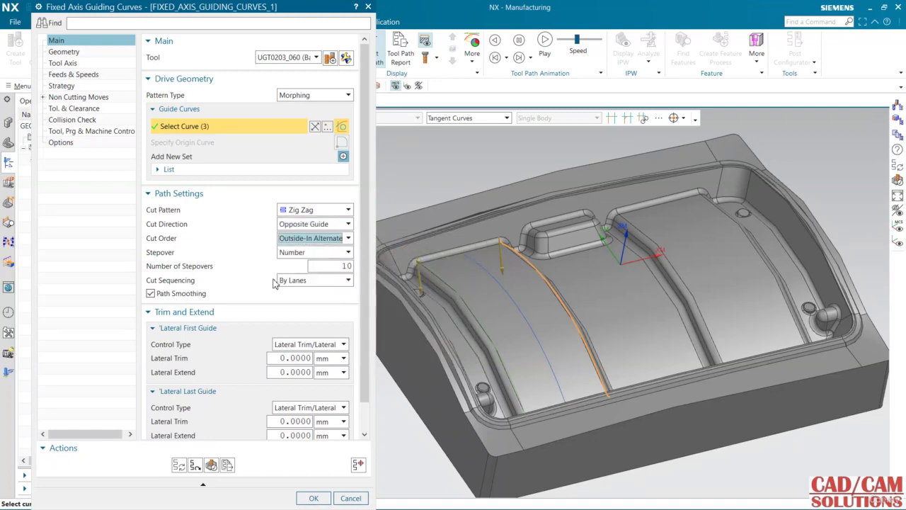
pyautogui.click(178, 464)
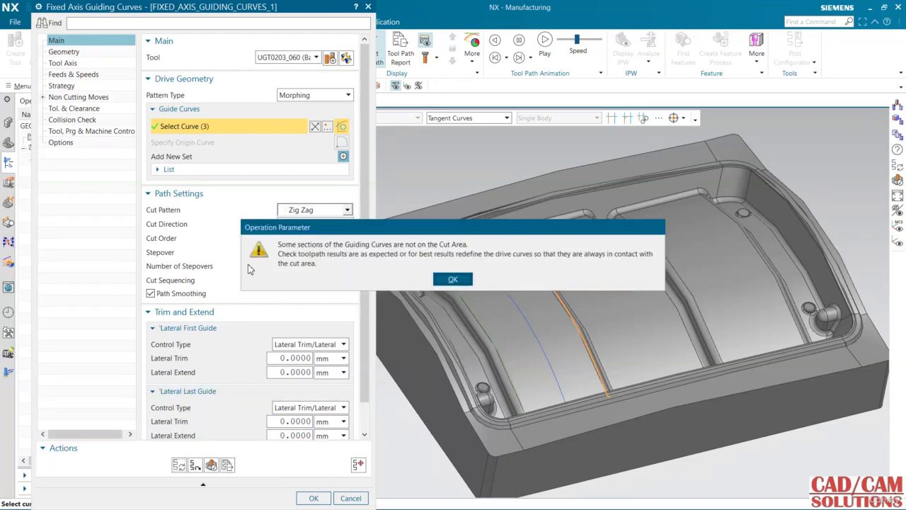
pyautogui.click(452, 280)
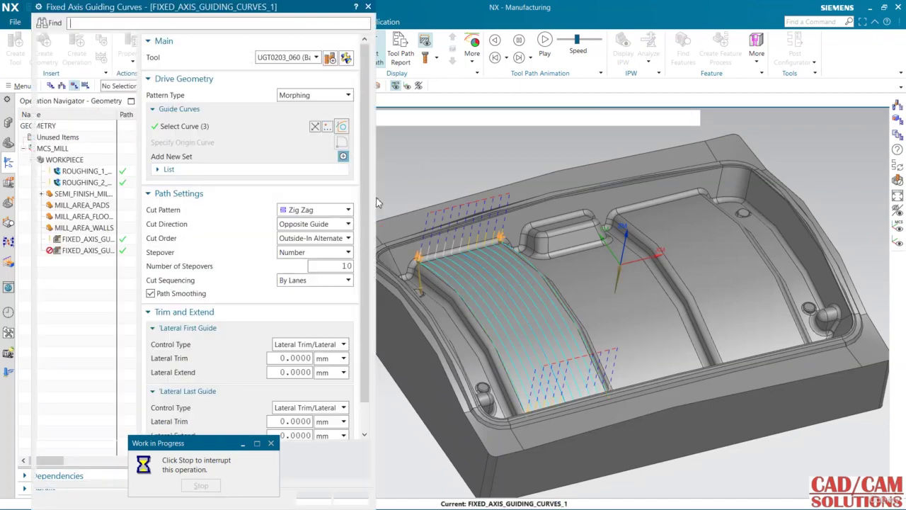
# - Replay part of the Outside-In Alternate tool path to check its cutting motion in the Opposite Guide direction
pyautogui.click(211, 464)
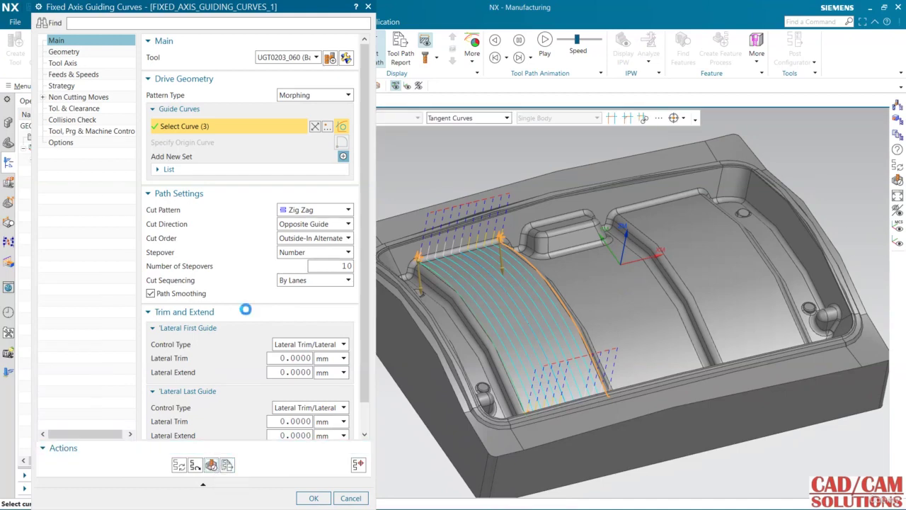
pyautogui.click(118, 444)
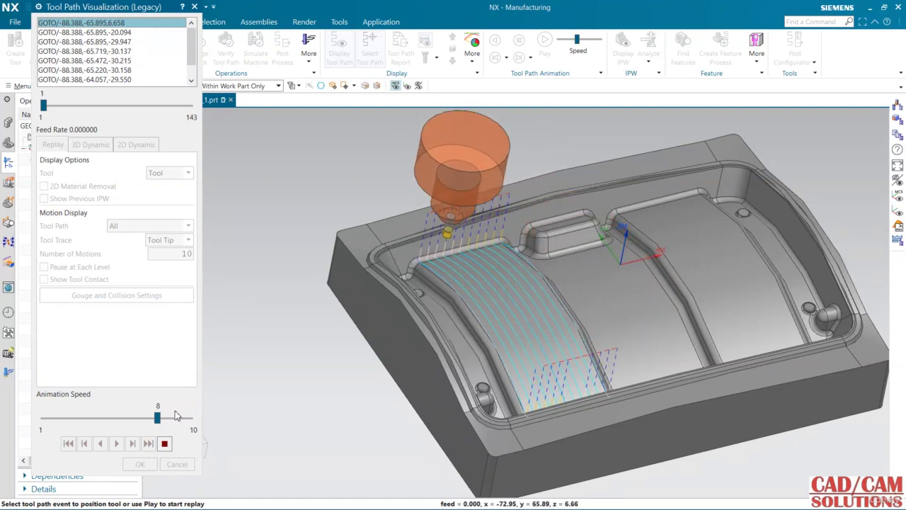
pyautogui.click(165, 444)
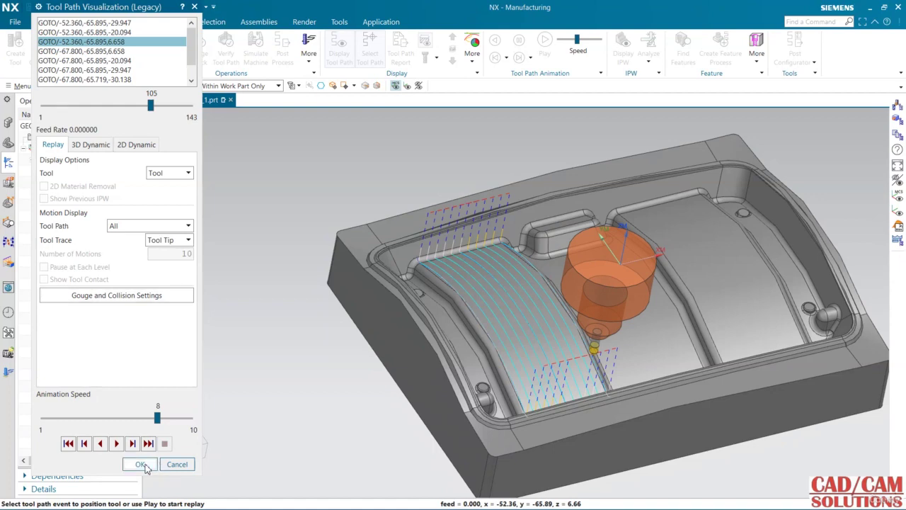
pyautogui.click(140, 463)
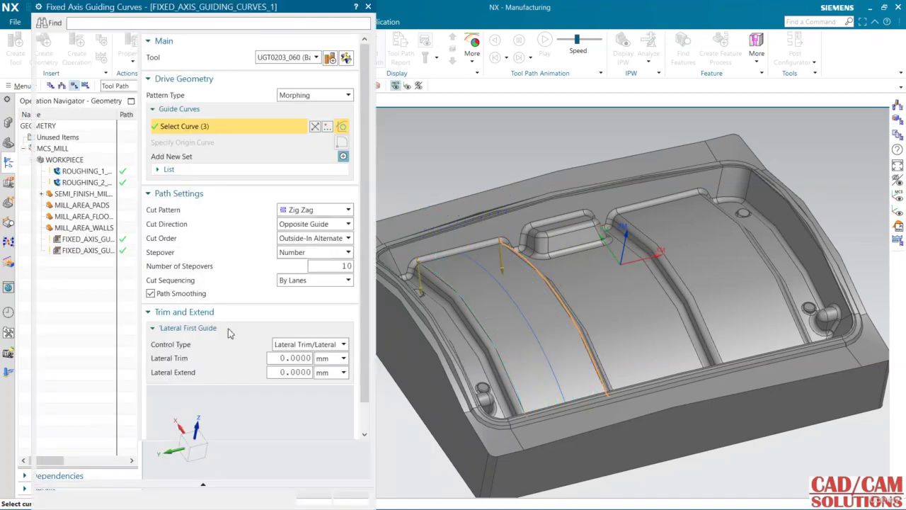
# - Set the cut order to From Guide 1 and regenerate the tool path, keeping the cut direction at Opposite Guide
pyautogui.click(300, 240)
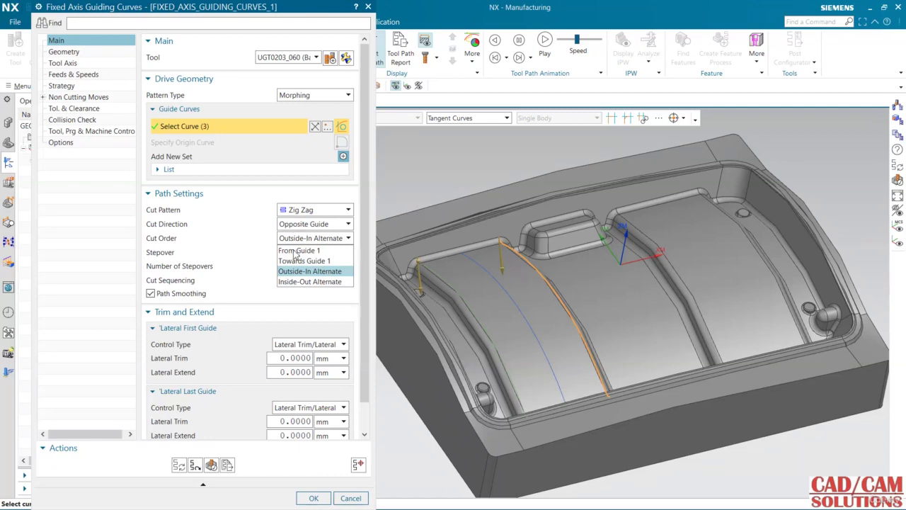
pyautogui.click(296, 252)
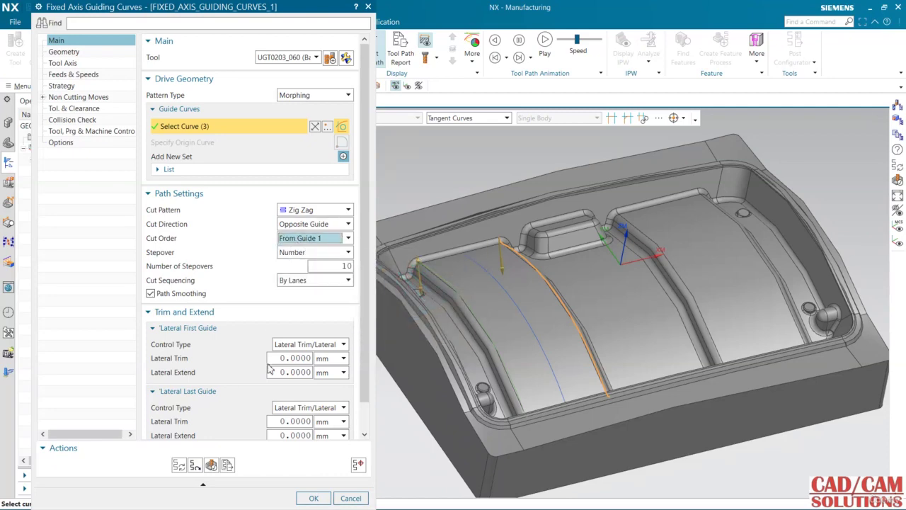
pyautogui.click(178, 464)
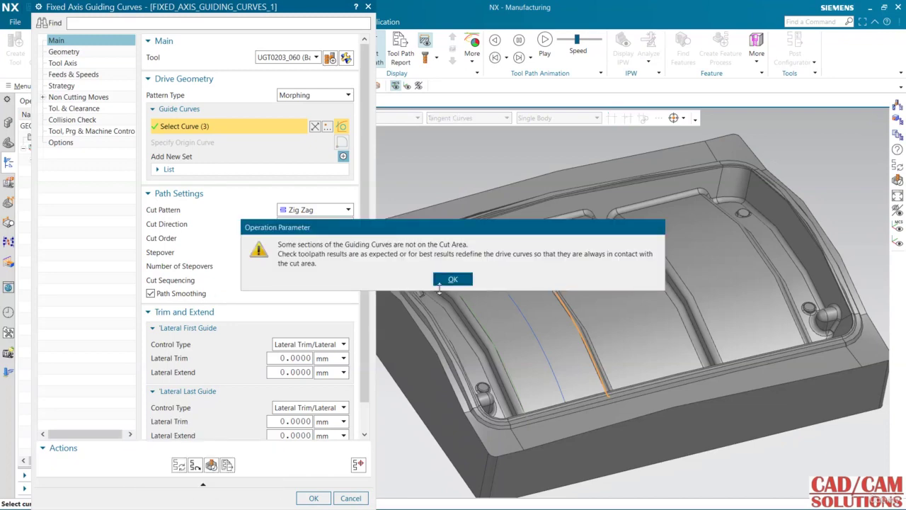
pyautogui.click(445, 280)
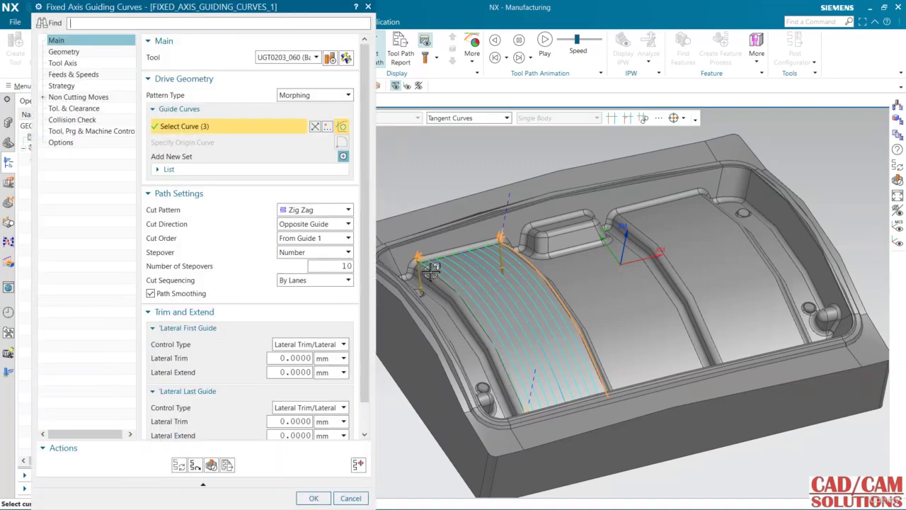
pyautogui.click(314, 225)
pyautogui.click(325, 225)
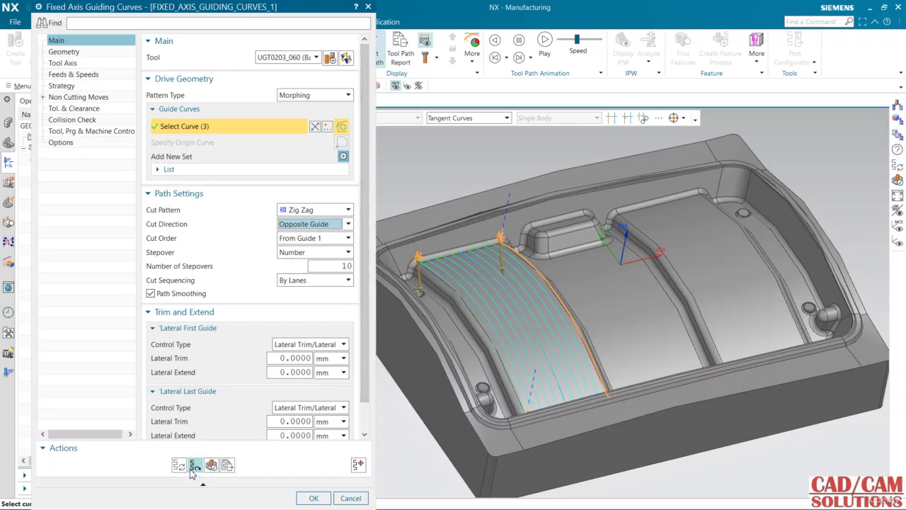
# - Check the From Guide 1 tool path in the tool path visualization and accept the guiding curves operation
pyautogui.click(211, 465)
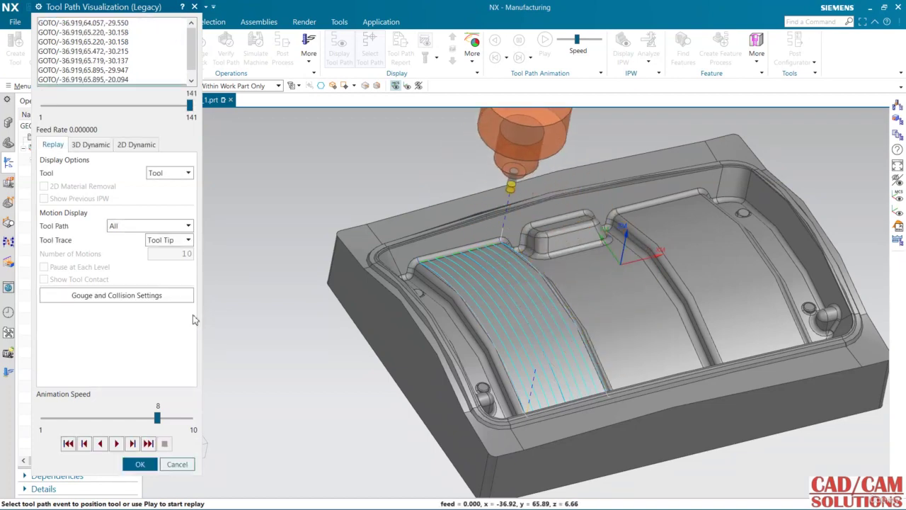
pyautogui.click(153, 464)
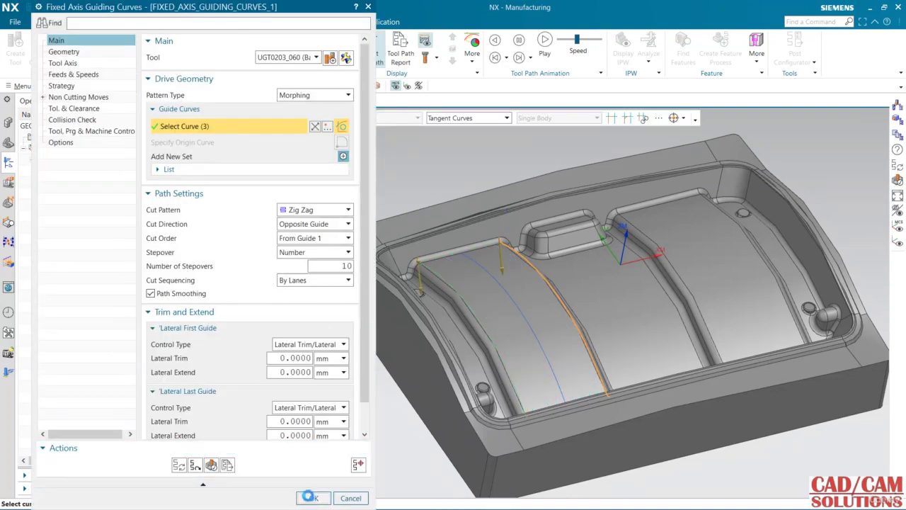
pyautogui.click(312, 497)
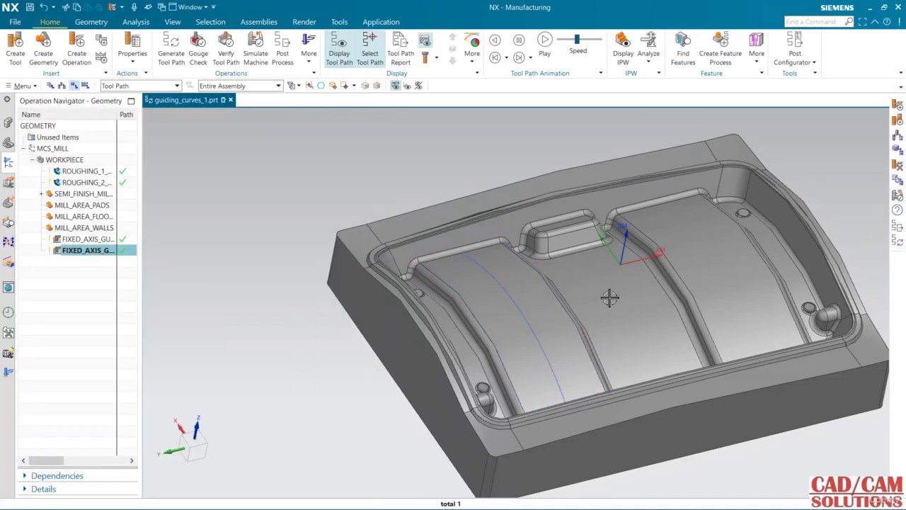